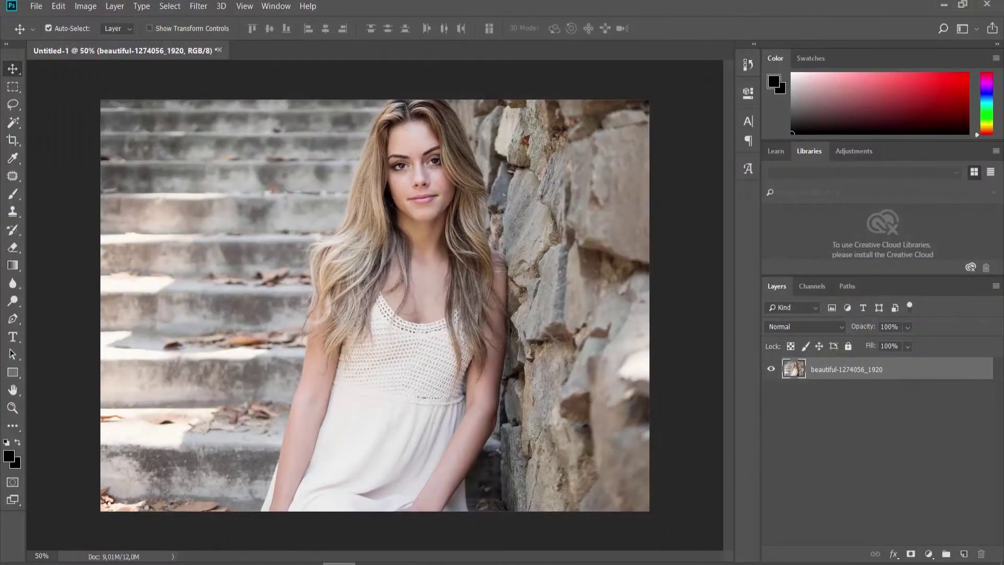
# Open the Filter Gallery from the Filter menu and select the Artistic Cutout effect.
pyautogui.click(192, 9)
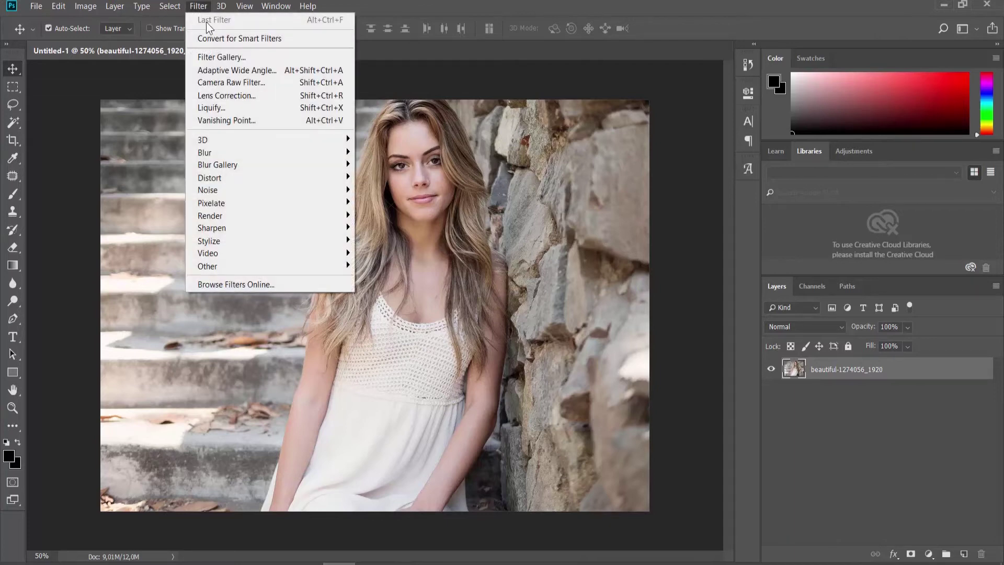
pyautogui.click(213, 58)
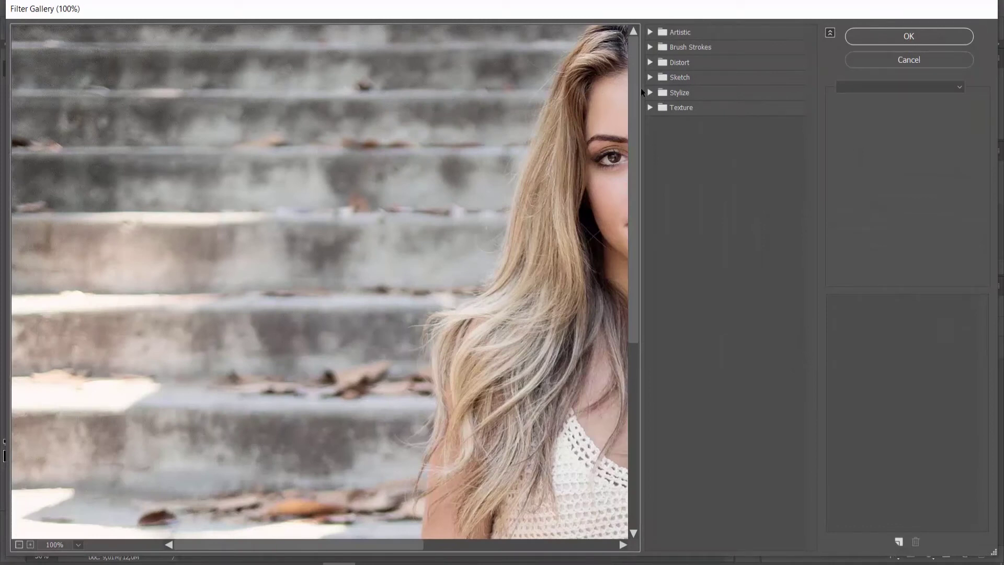
pyautogui.moveTo(326, 545); pyautogui.dragTo(457, 545)
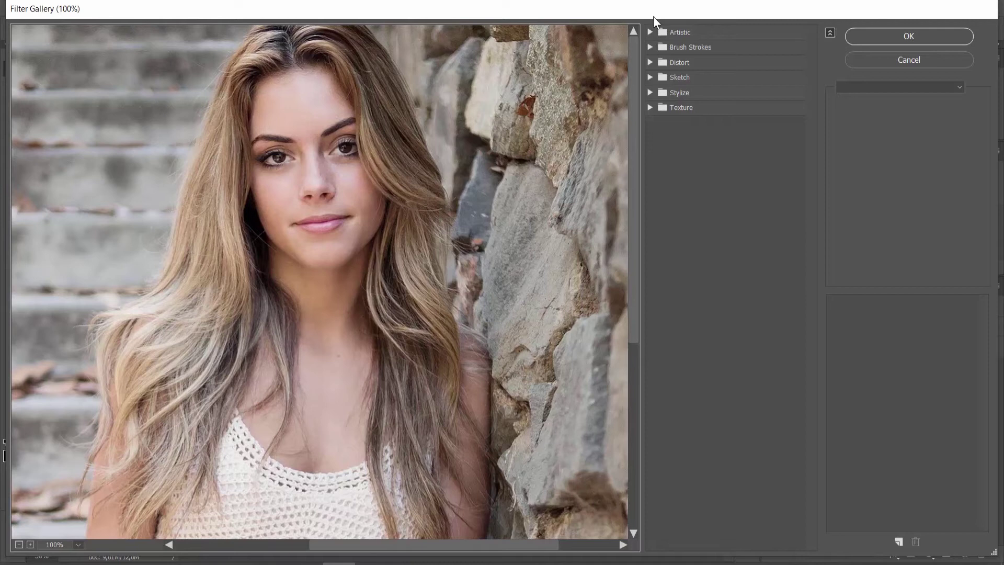
pyautogui.click(671, 32)
# Preview the Cutout, Colored Pencil and Underpainting artistic effects on the photo.
pyautogui.click(724, 59)
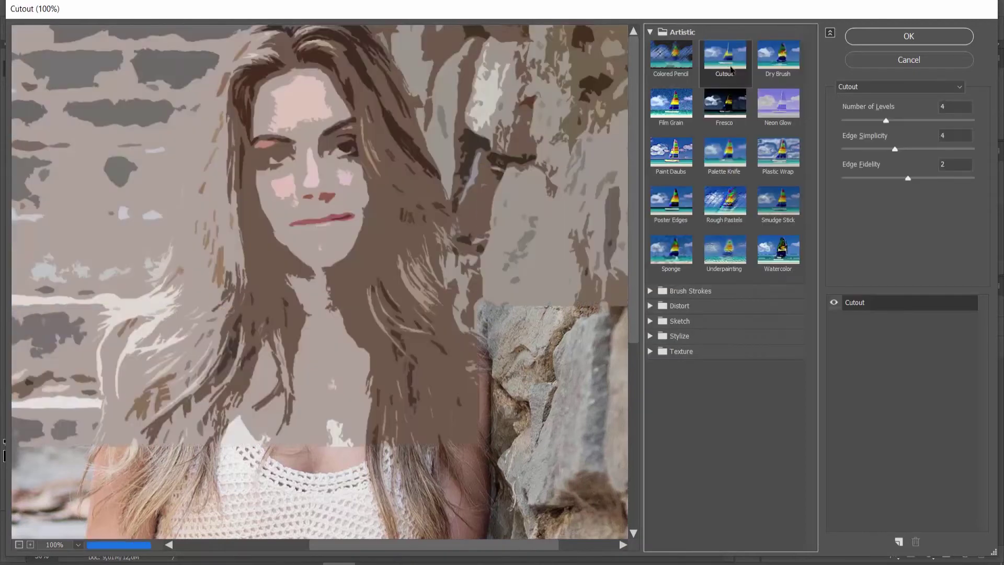
pyautogui.click(681, 64)
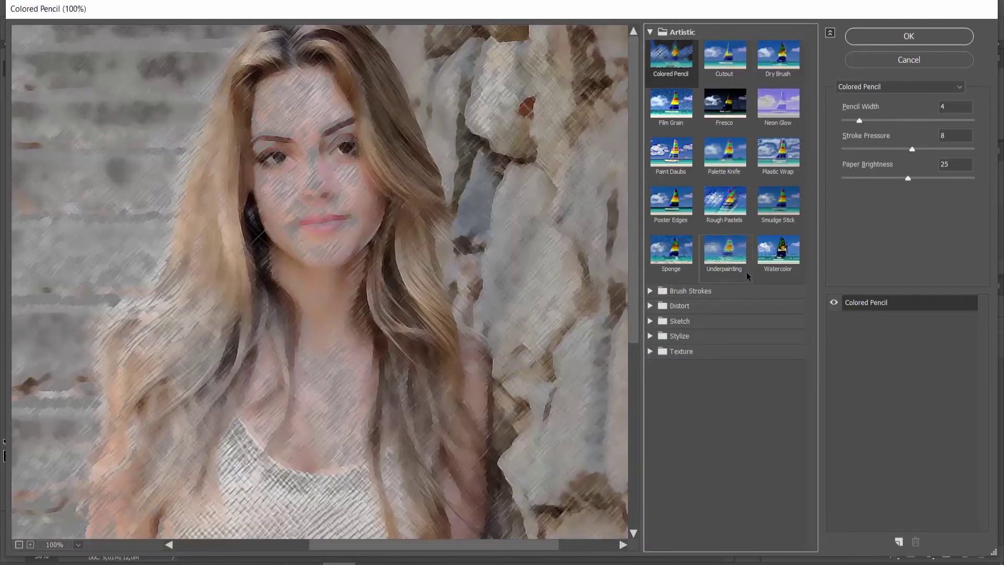
pyautogui.click(731, 253)
# Switch to the Sketch group's Water Paper effect and set fiber length to 33.
pyautogui.click(651, 33)
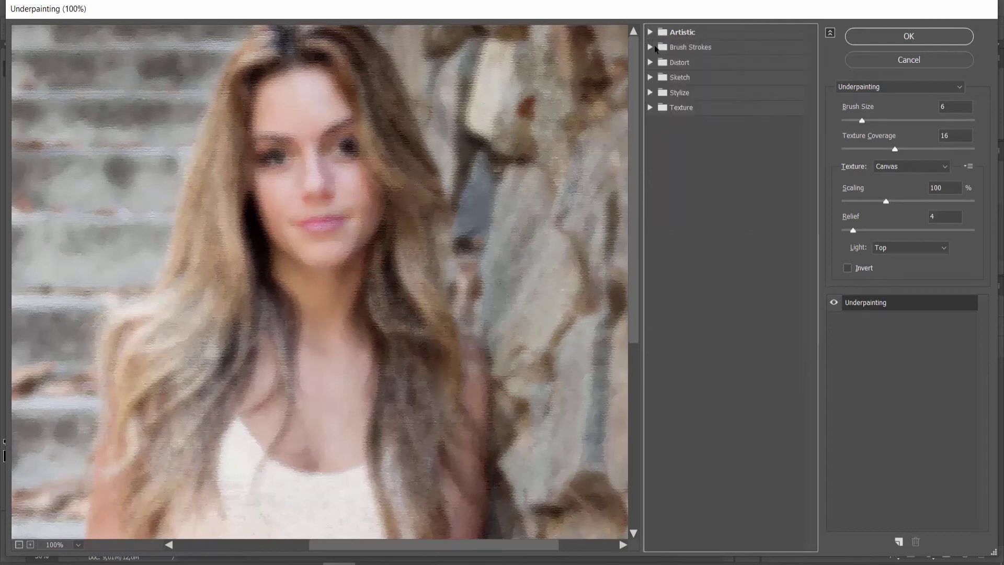
pyautogui.click(650, 77)
pyautogui.click(724, 298)
pyautogui.moveTo(876, 121); pyautogui.dragTo(927, 121)
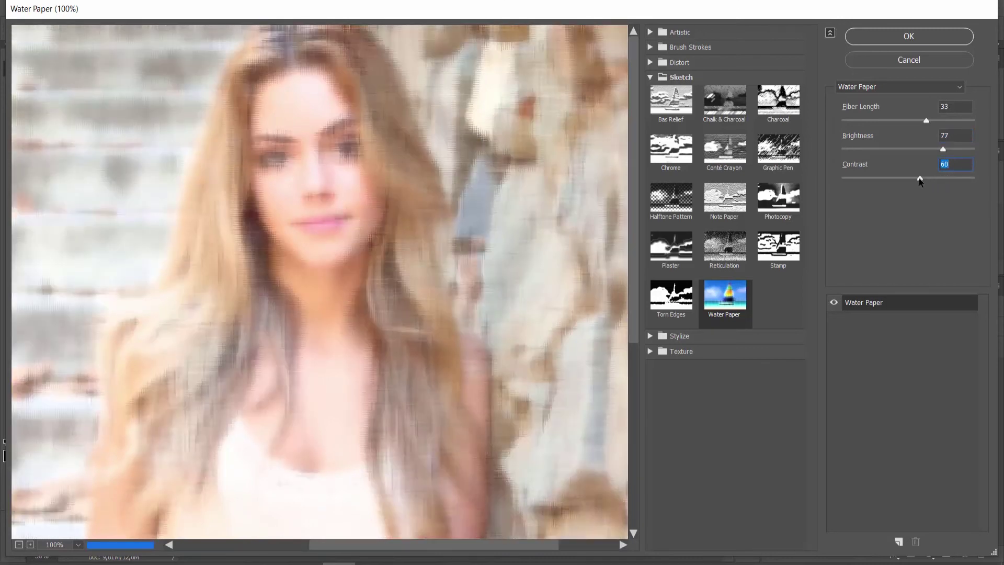
# Confirm Water Paper with fiber length 33, brightness 77 and contrast 68.
pyautogui.click(904, 37)
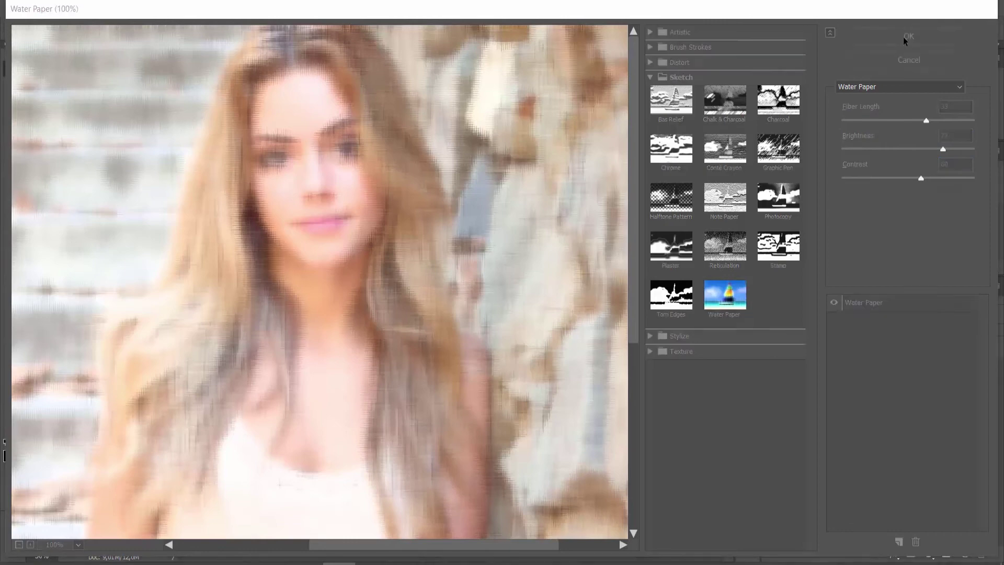